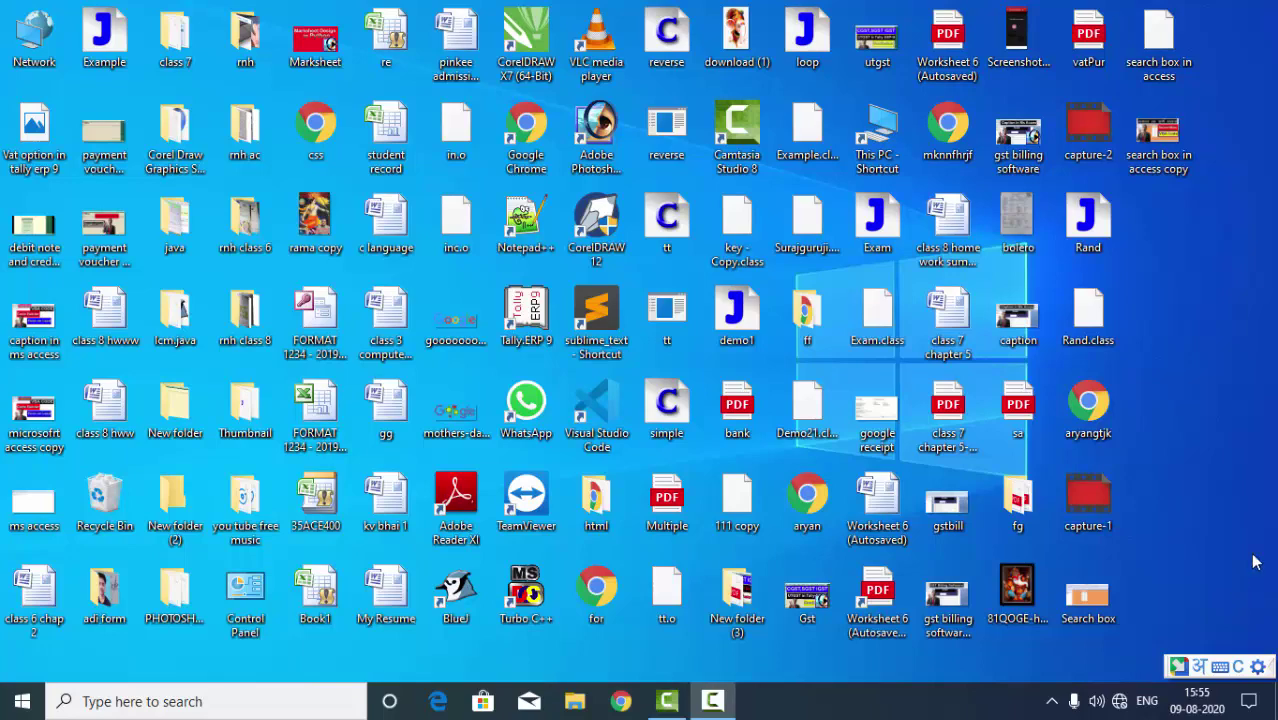
Refresh the Windows desktop several times from its right-click menu.
right_click(1201, 249)
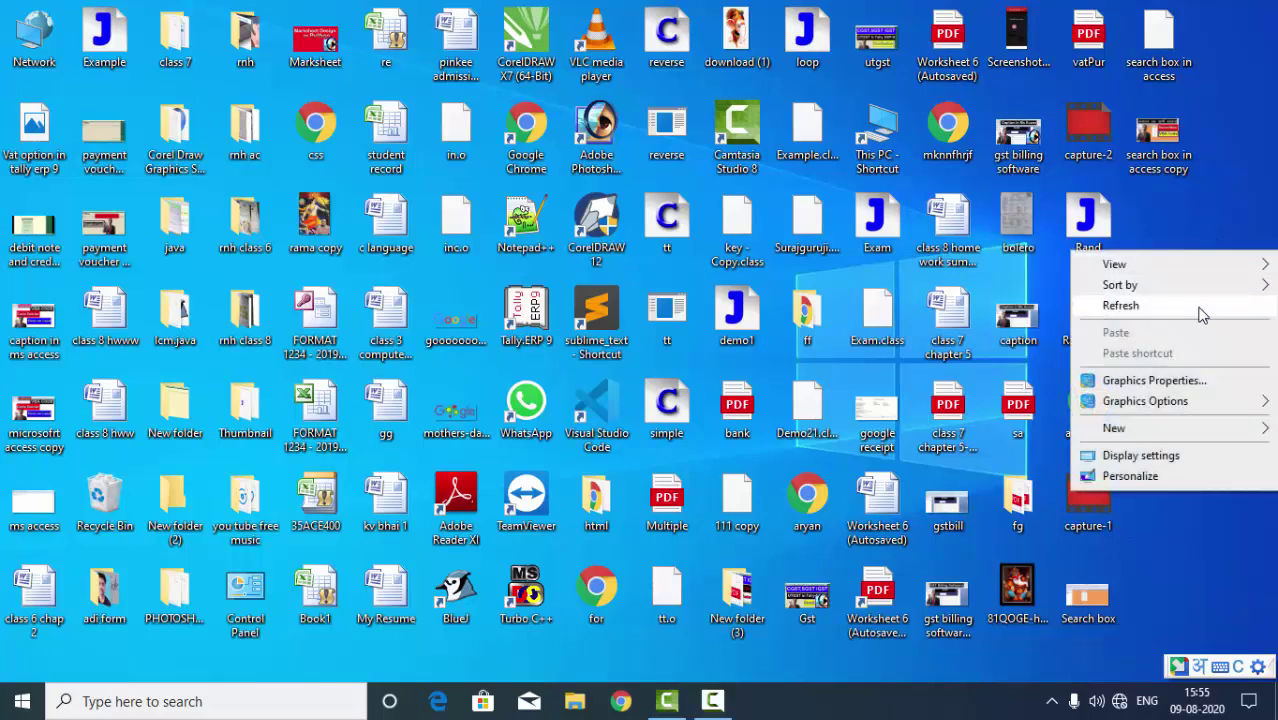
left_click(1199, 307)
right_click(1197, 307)
left_click(1174, 357)
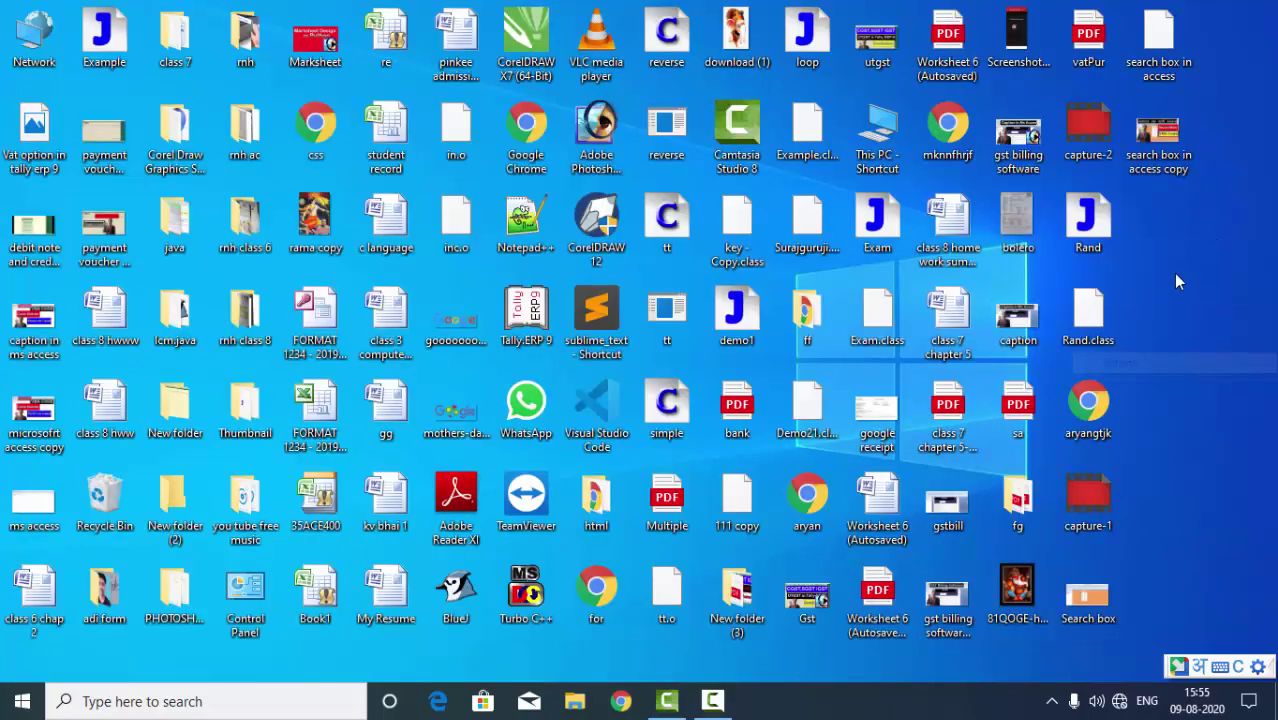
right_click(1174, 238)
left_click(1162, 285)
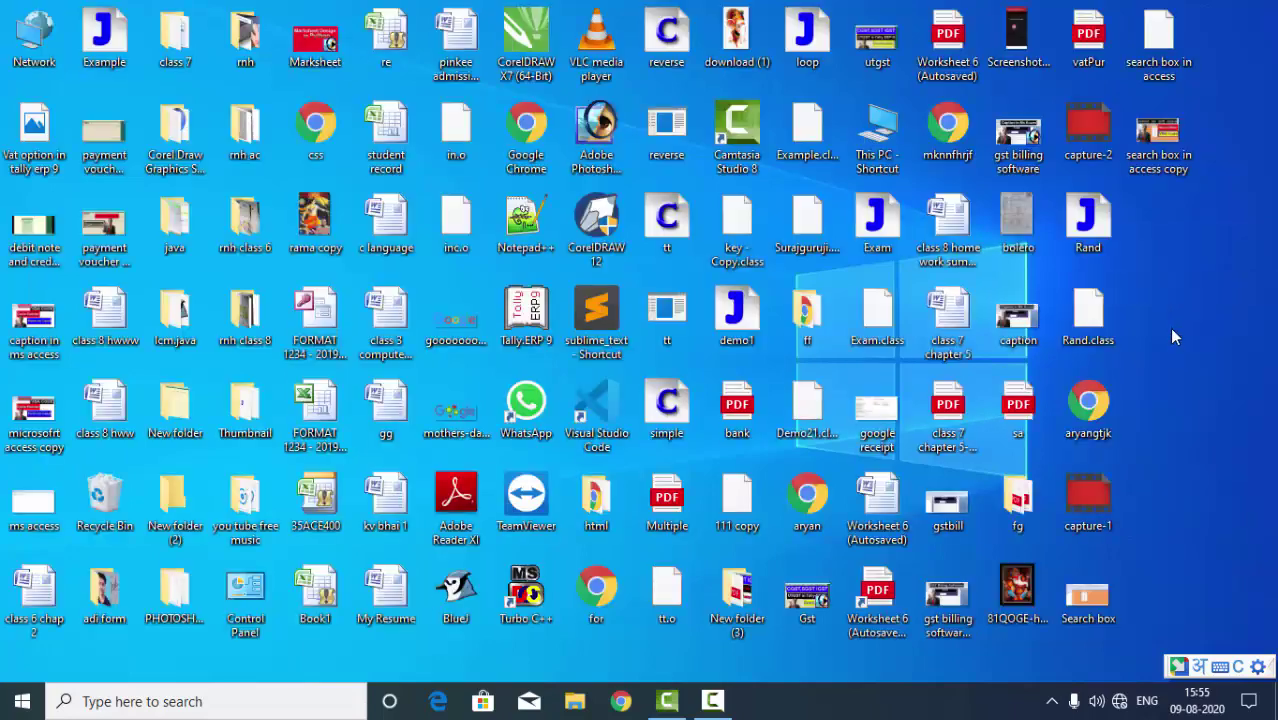
right_click(1170, 292)
left_click(1178, 345)
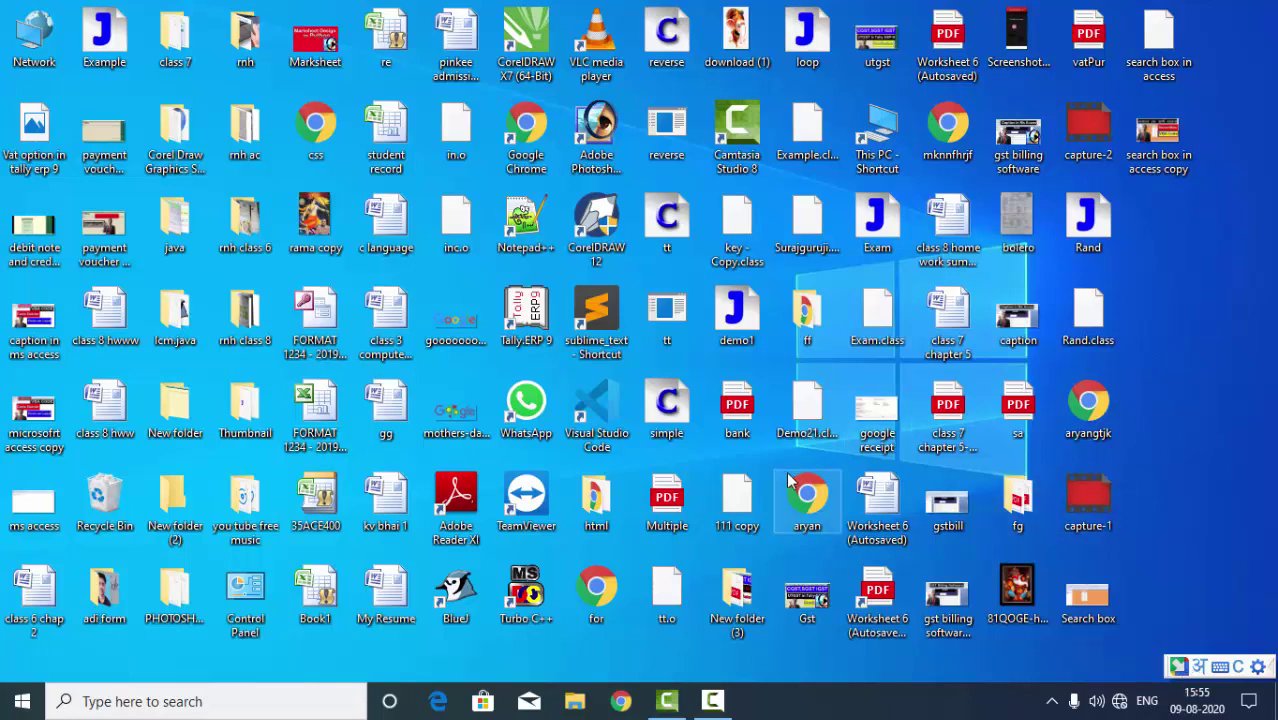
Launch Microsoft Office Access 2007 and open the recent database Database396.
left_click(22, 701)
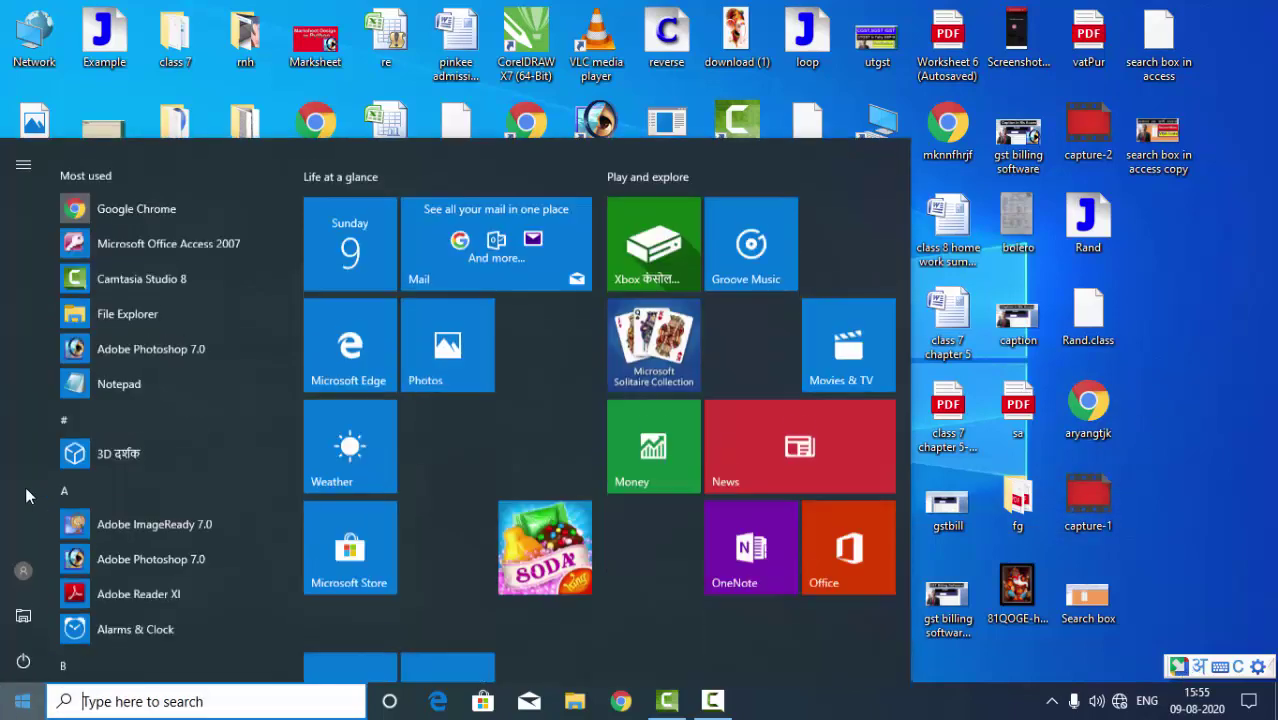
left_click(143, 225)
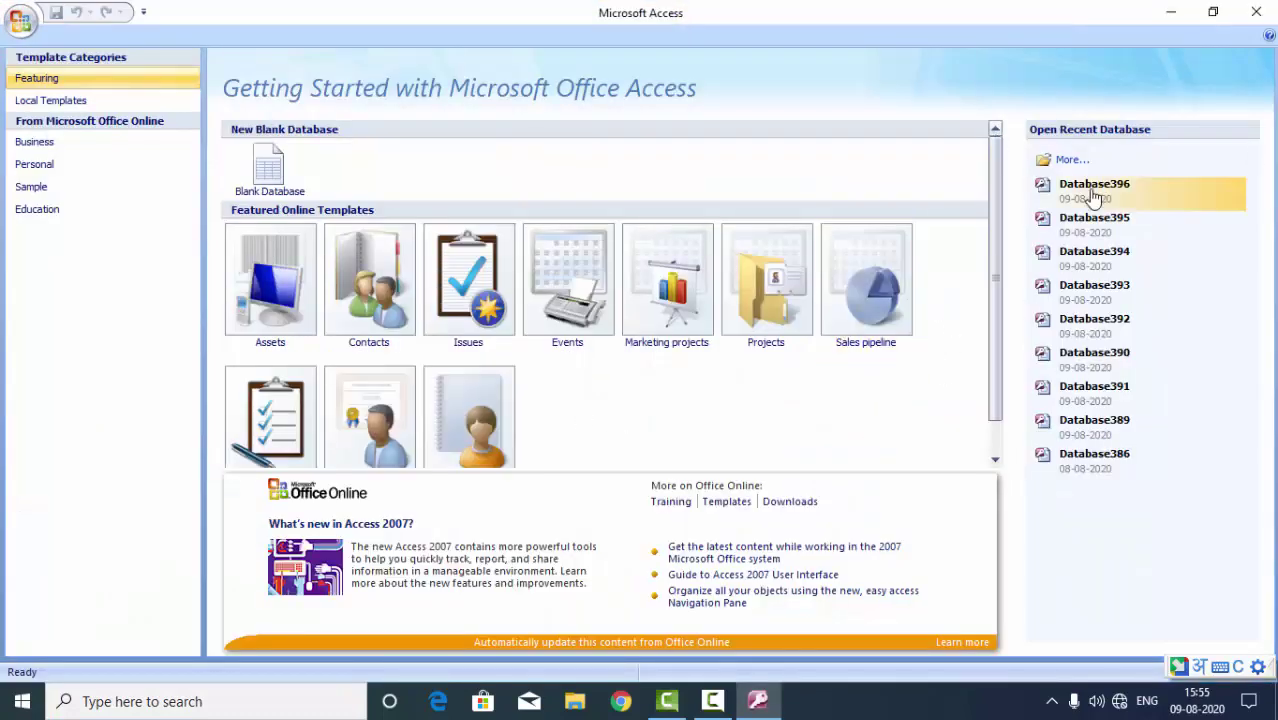
left_click(1090, 188)
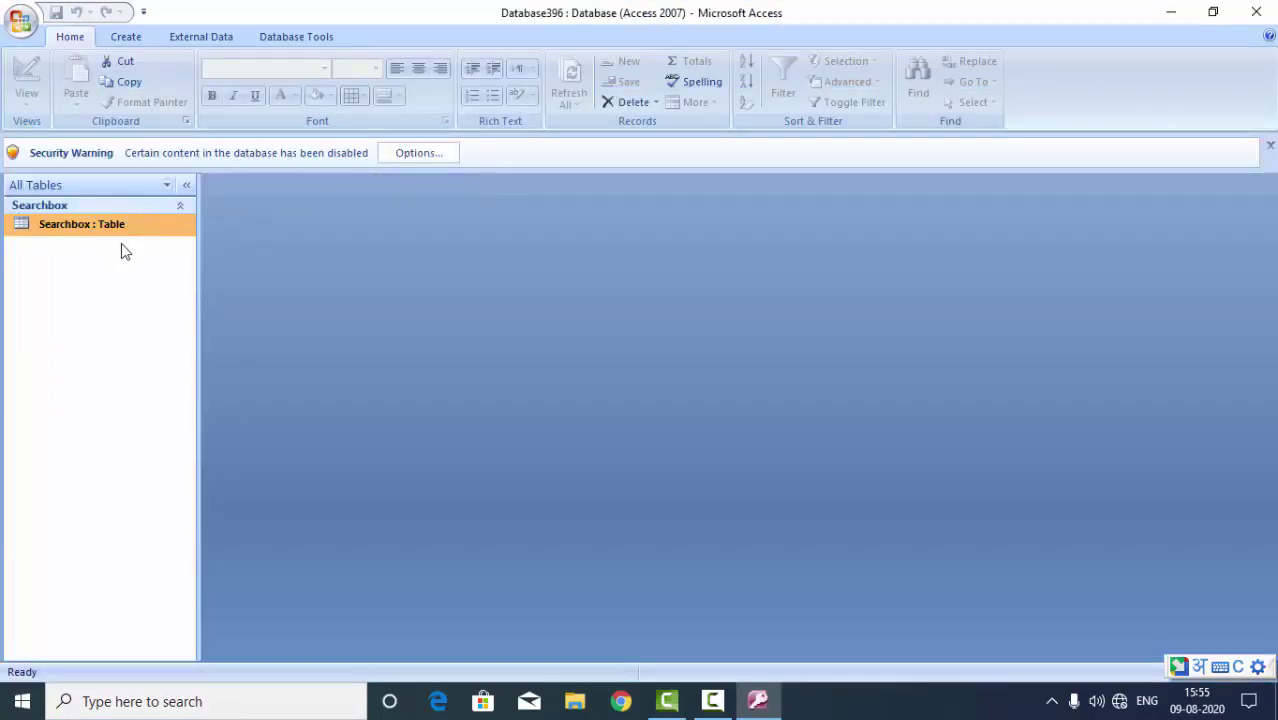
Open the Searchbox table in Datasheet view, trying a roll number edit and cancelling it with Esc.
double_click(122, 234)
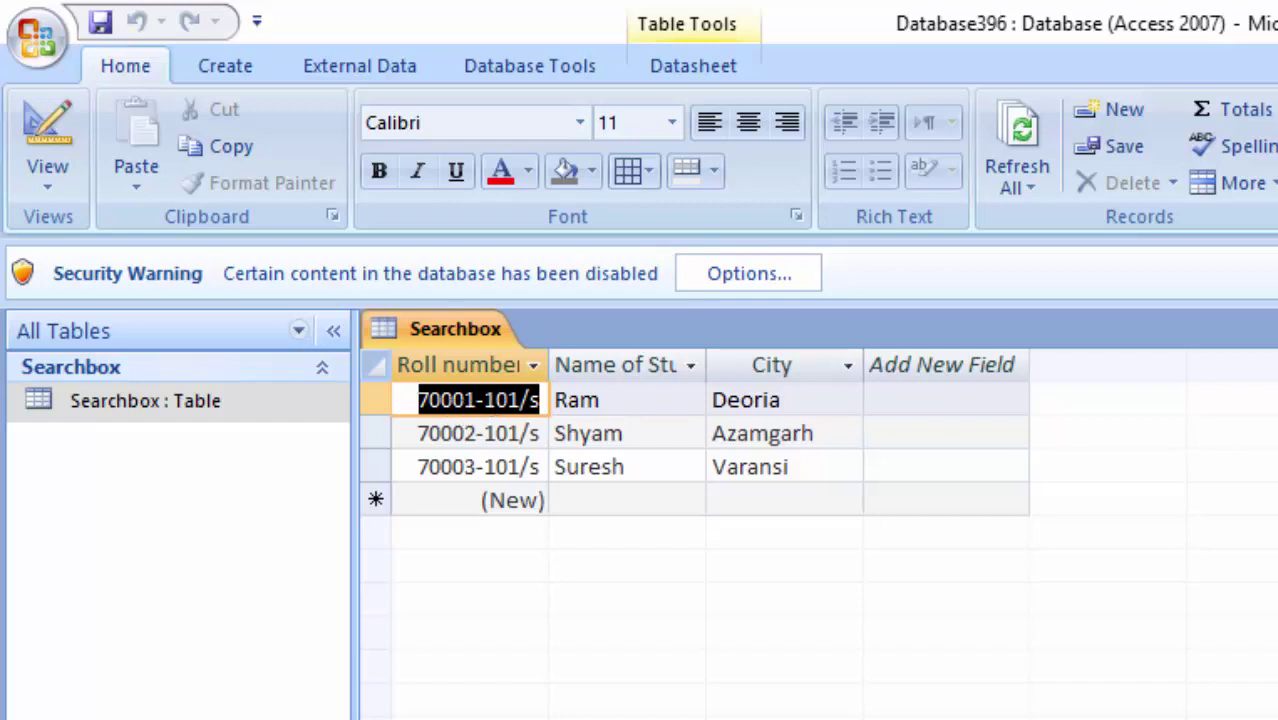
type("1")
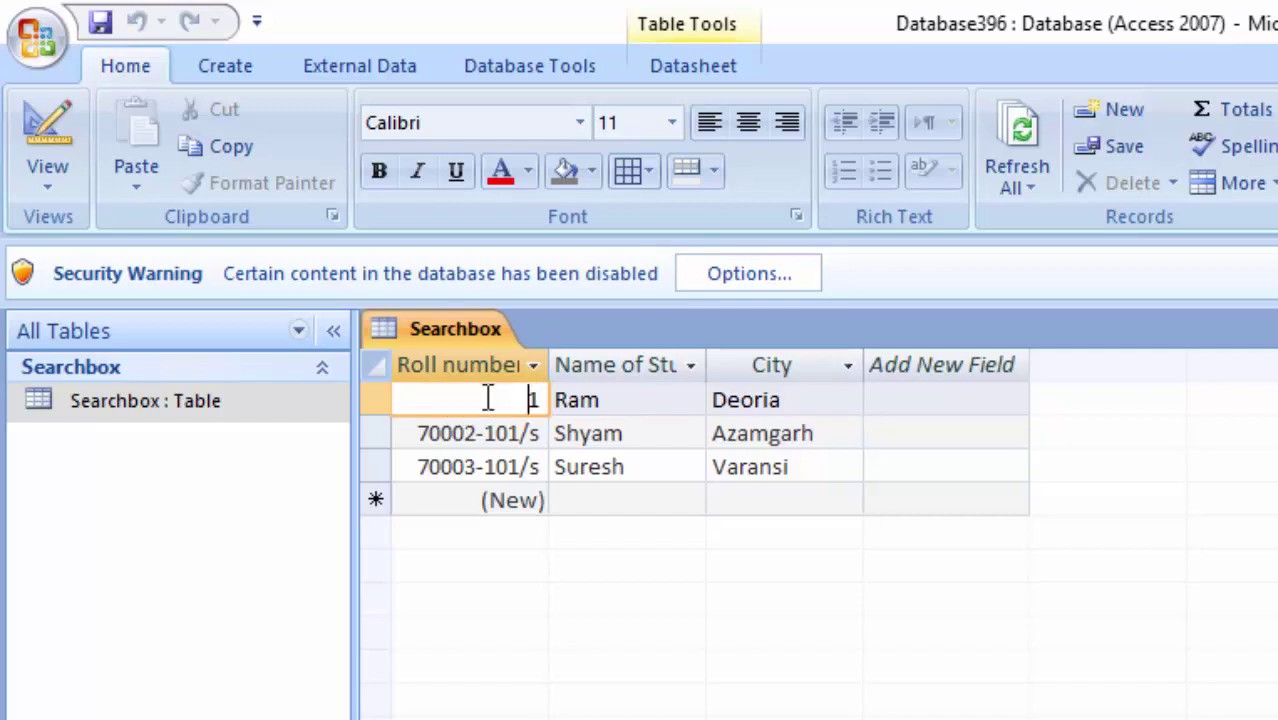
key("Escape")
left_click(615, 497)
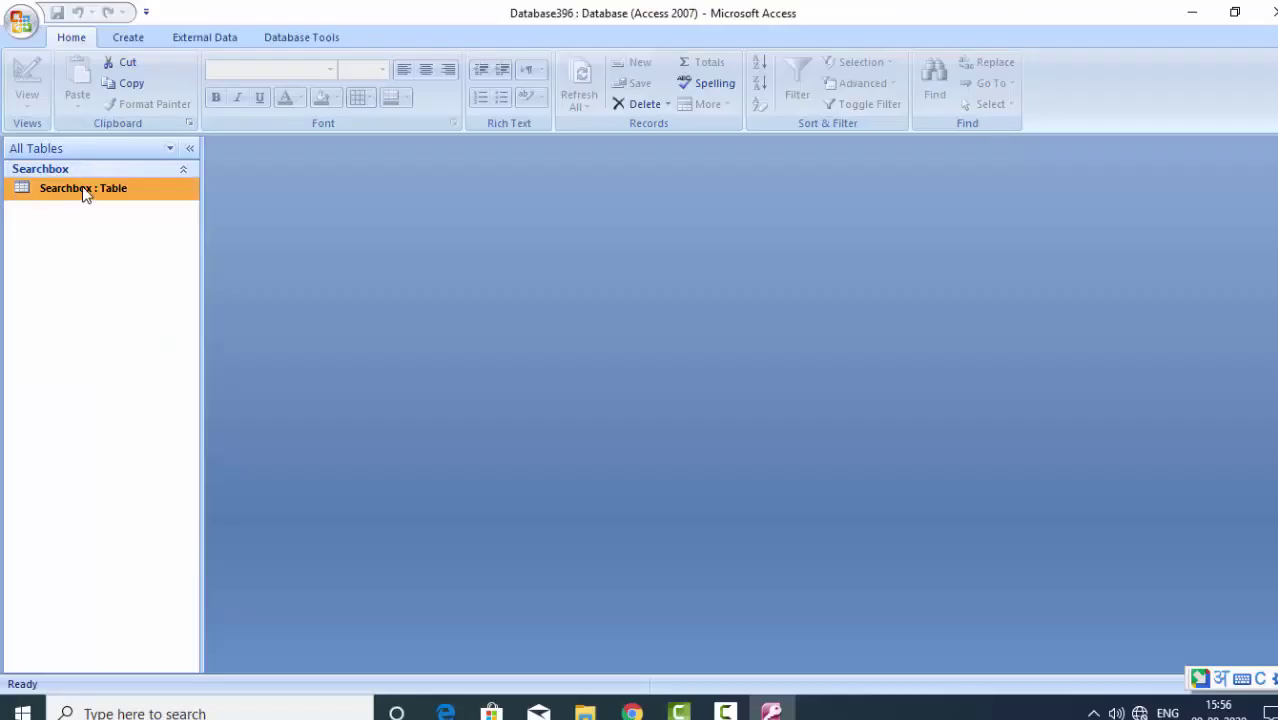
In Design view, change the Roll number Format suffix from /s to /UP and save the table.
double_click(84, 190)
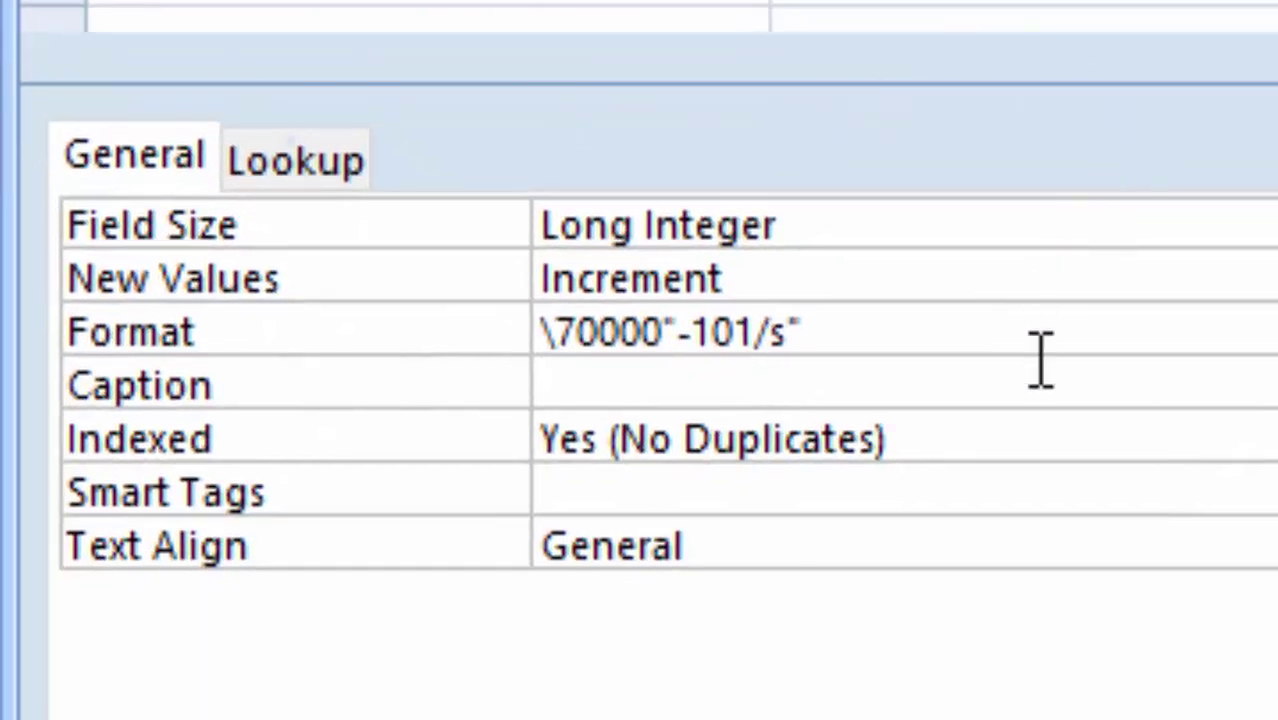
left_click(788, 330)
key("BackSpace")
type("UP")
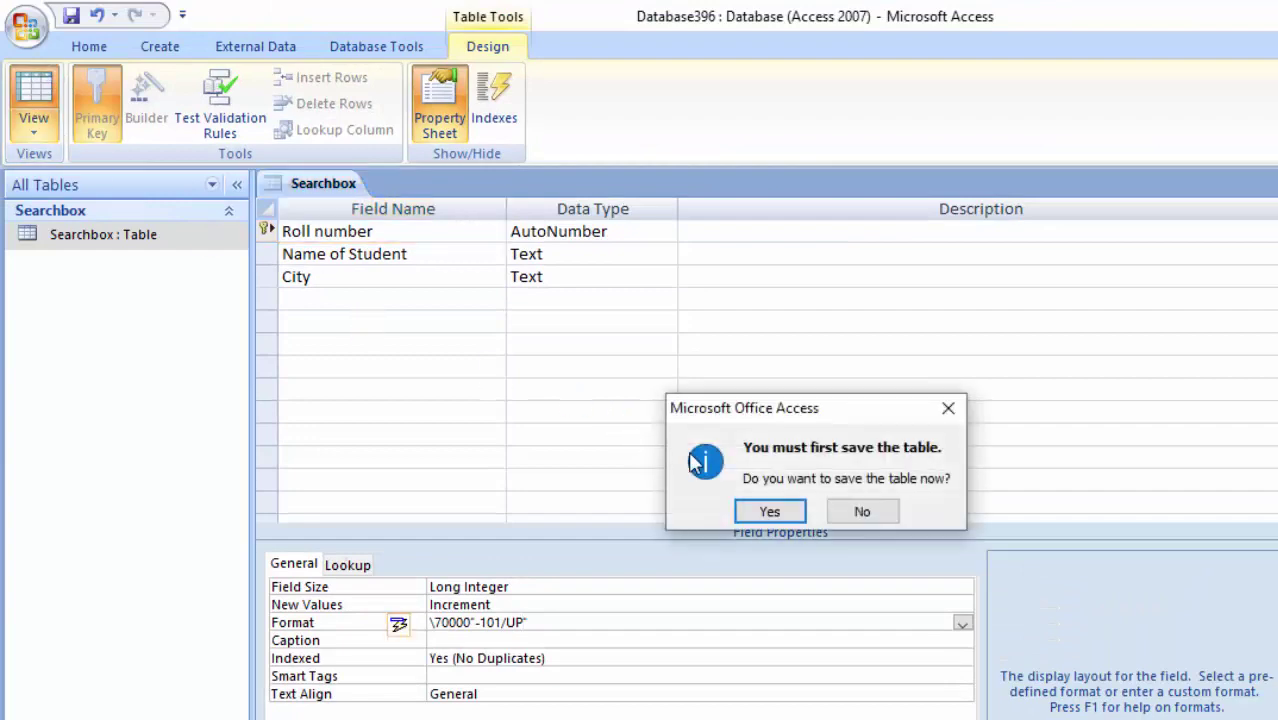
left_click(770, 511)
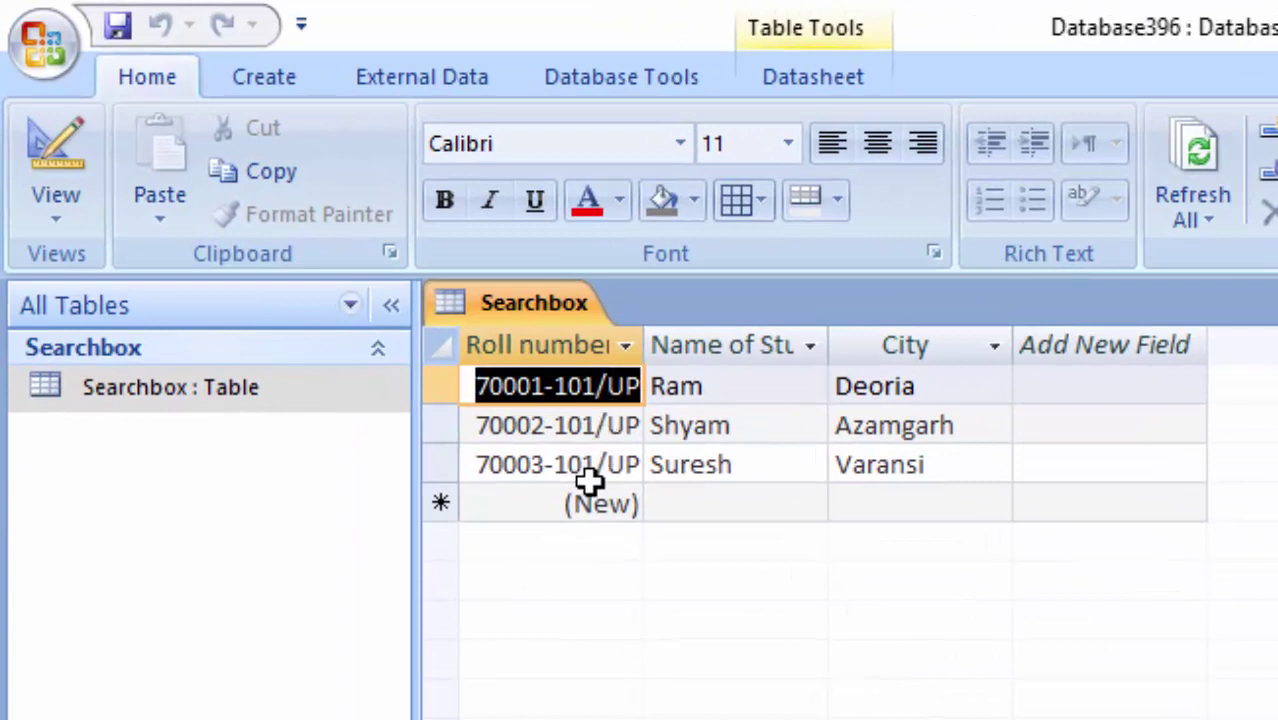
double_click(644, 345)
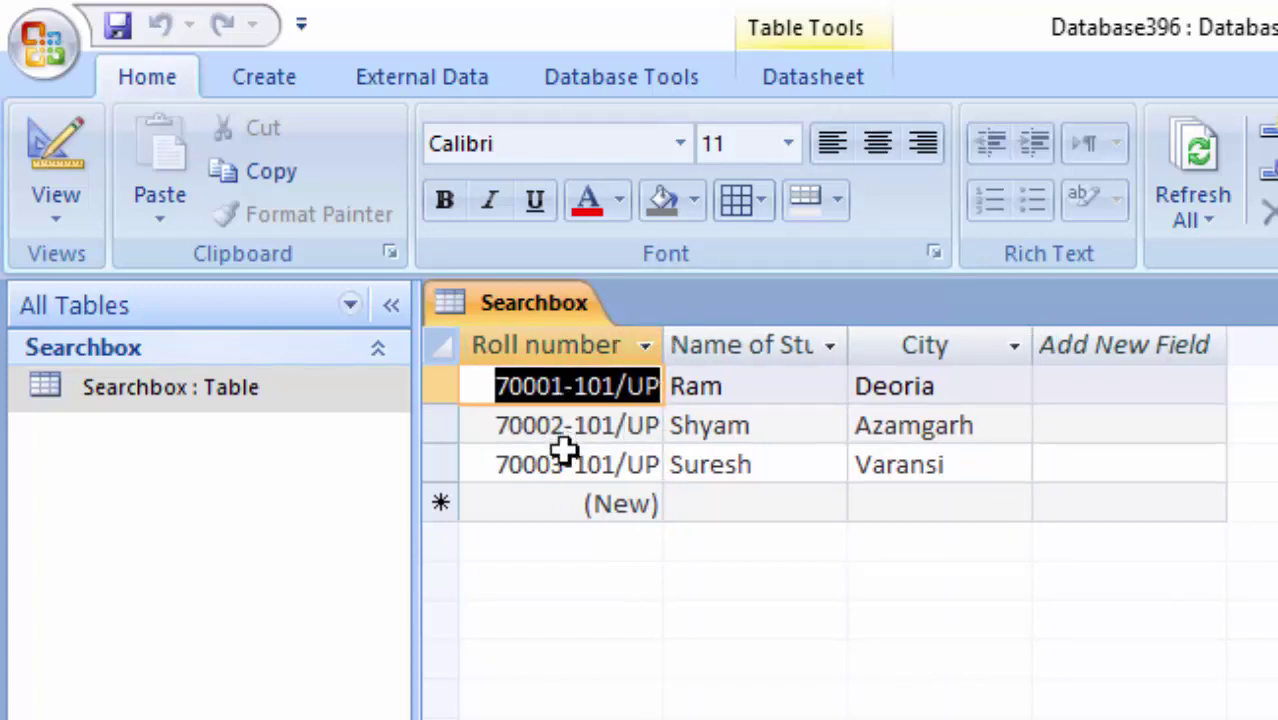
left_click(705, 508)
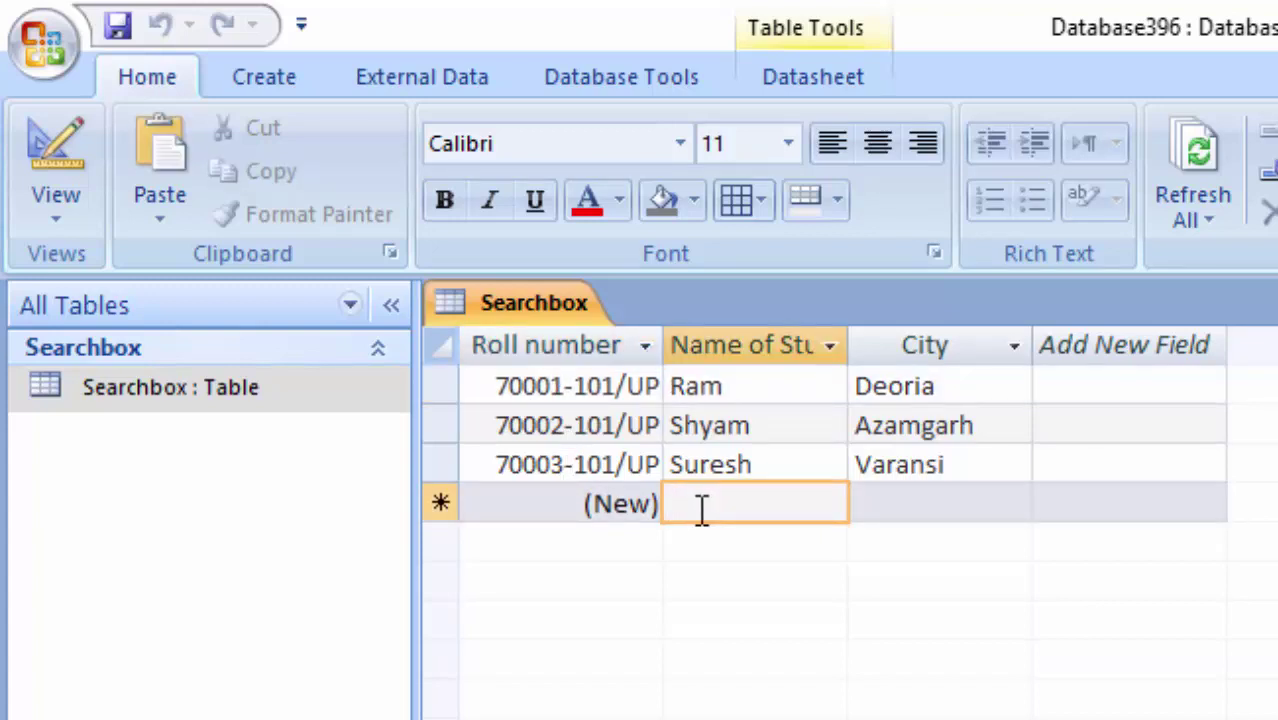
type("Rites")
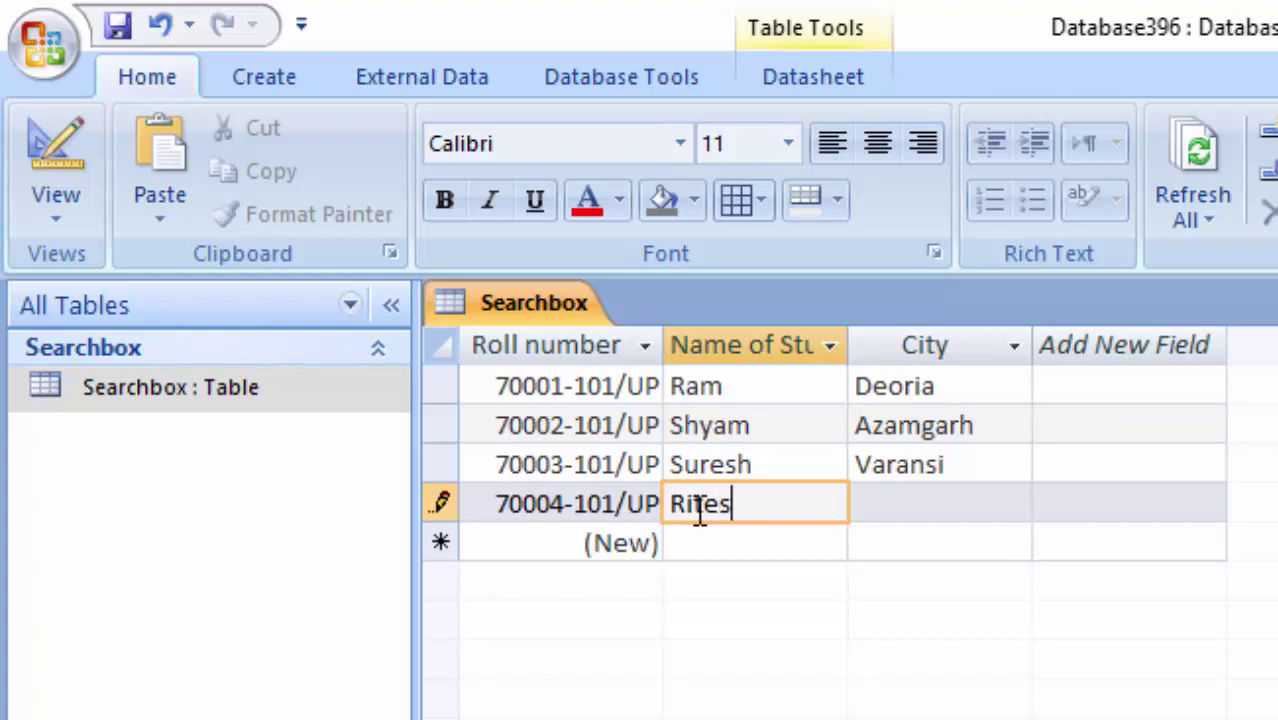
type("h")
key("Tab")
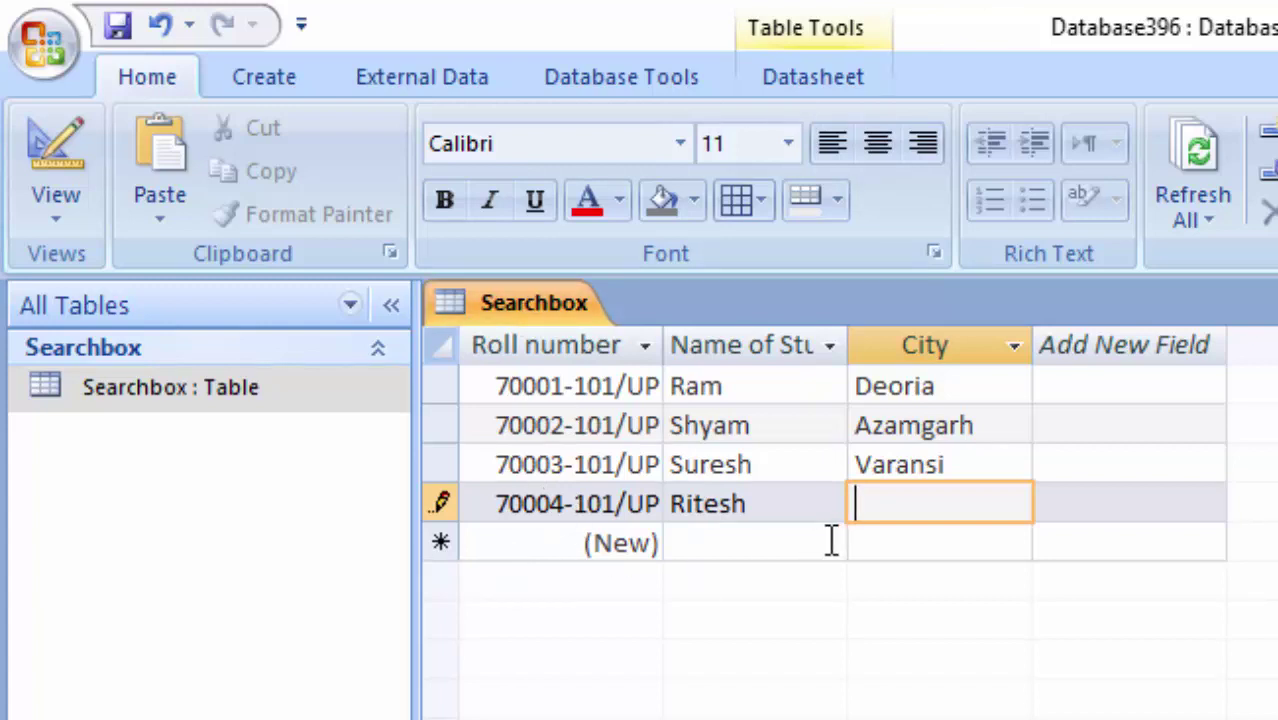
type("Bal")
type("ia")
key("Tab")
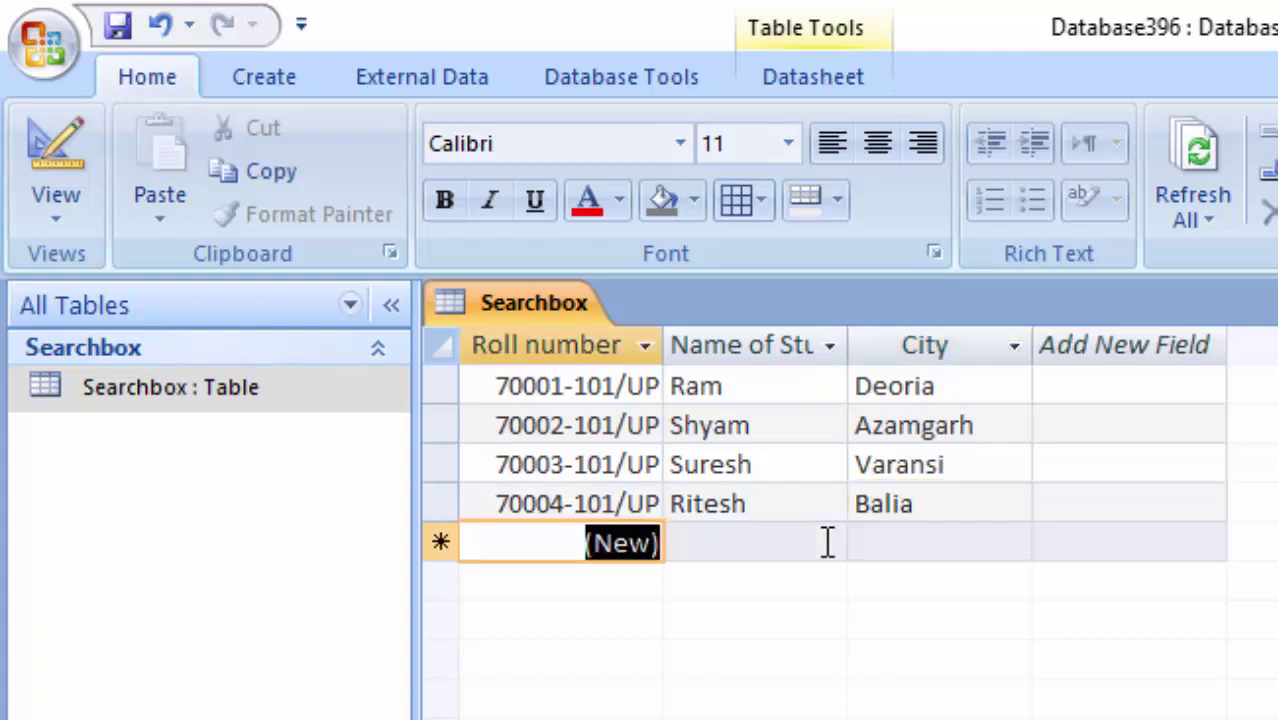
left_click(827, 542)
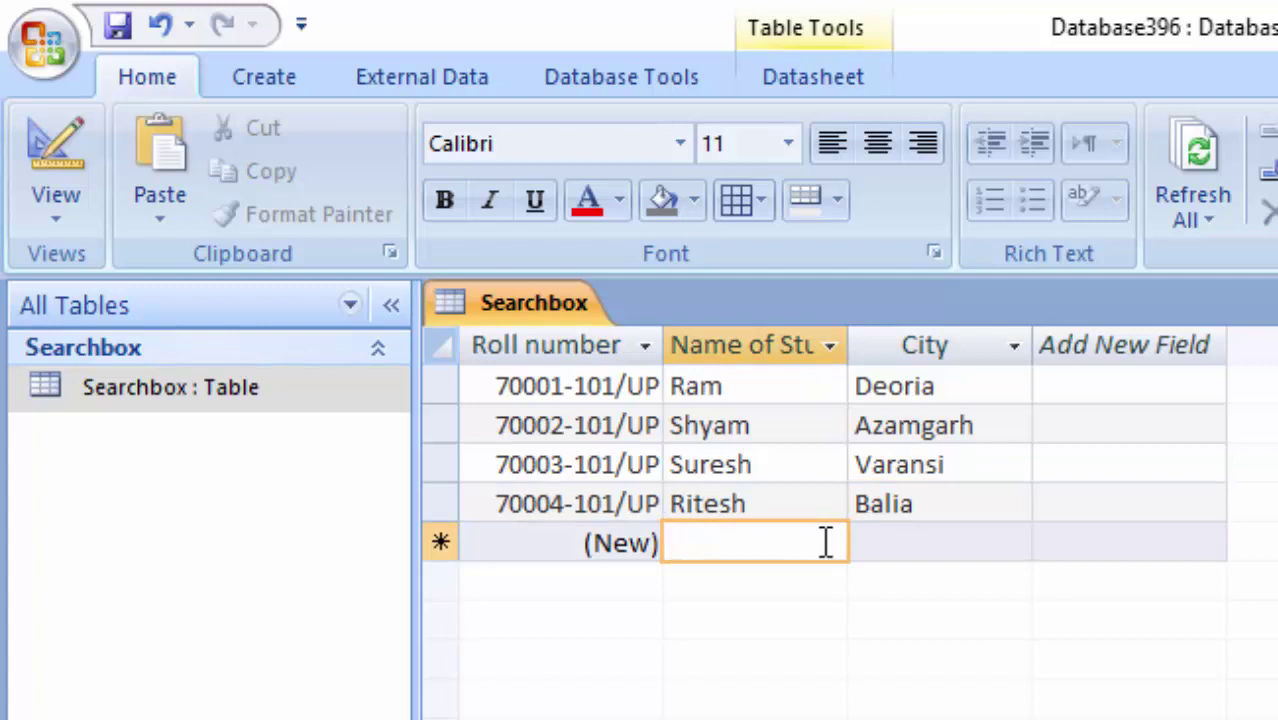
type("N")
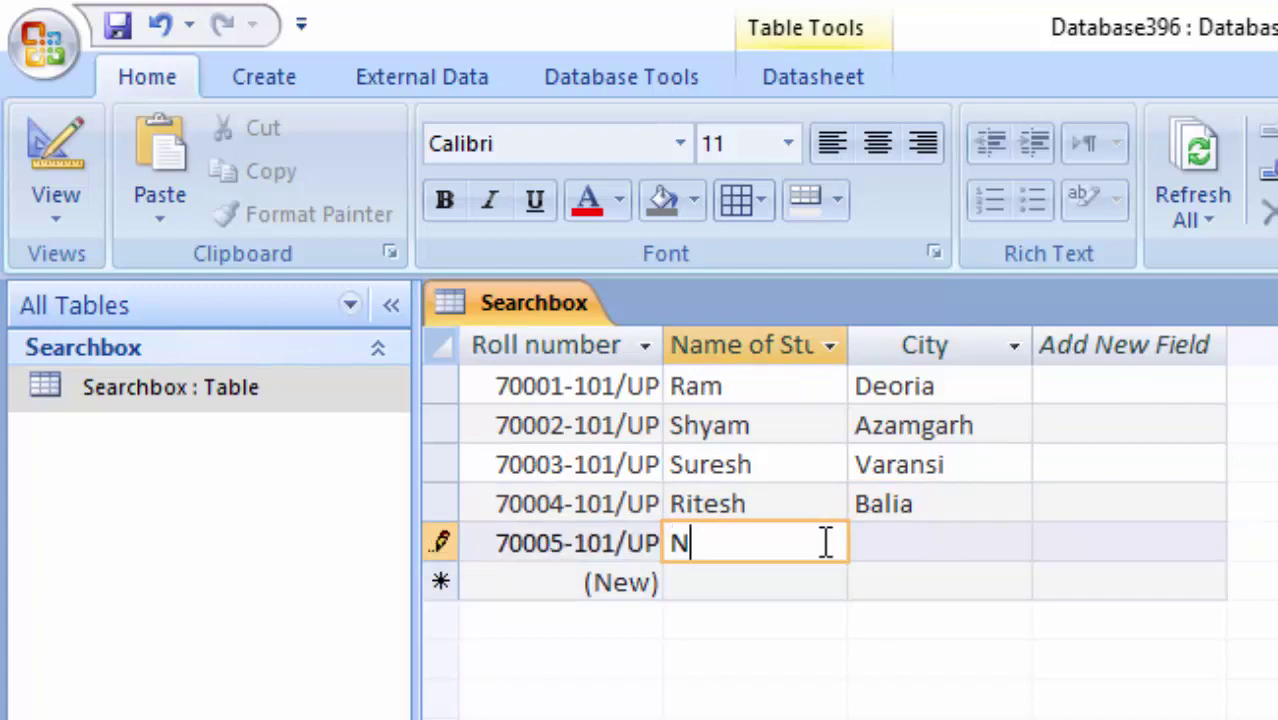
type("eetu")
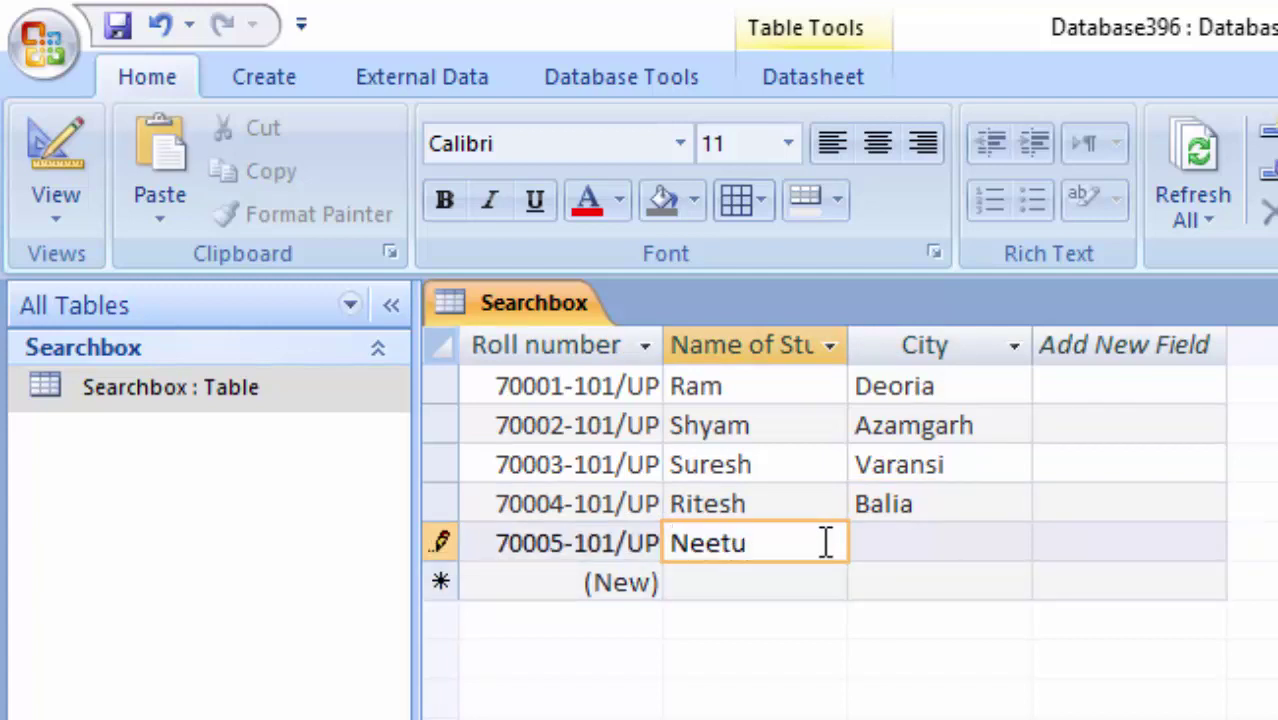
key("Tab")
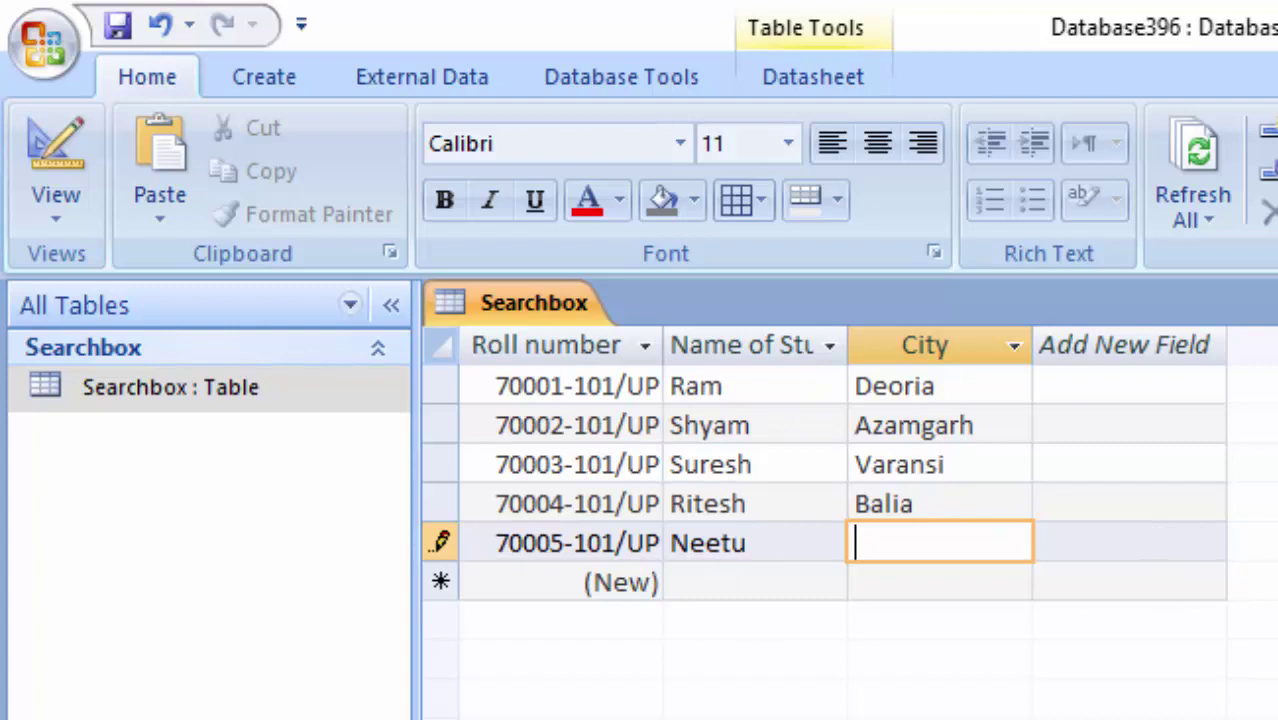
type("M")
type("au")
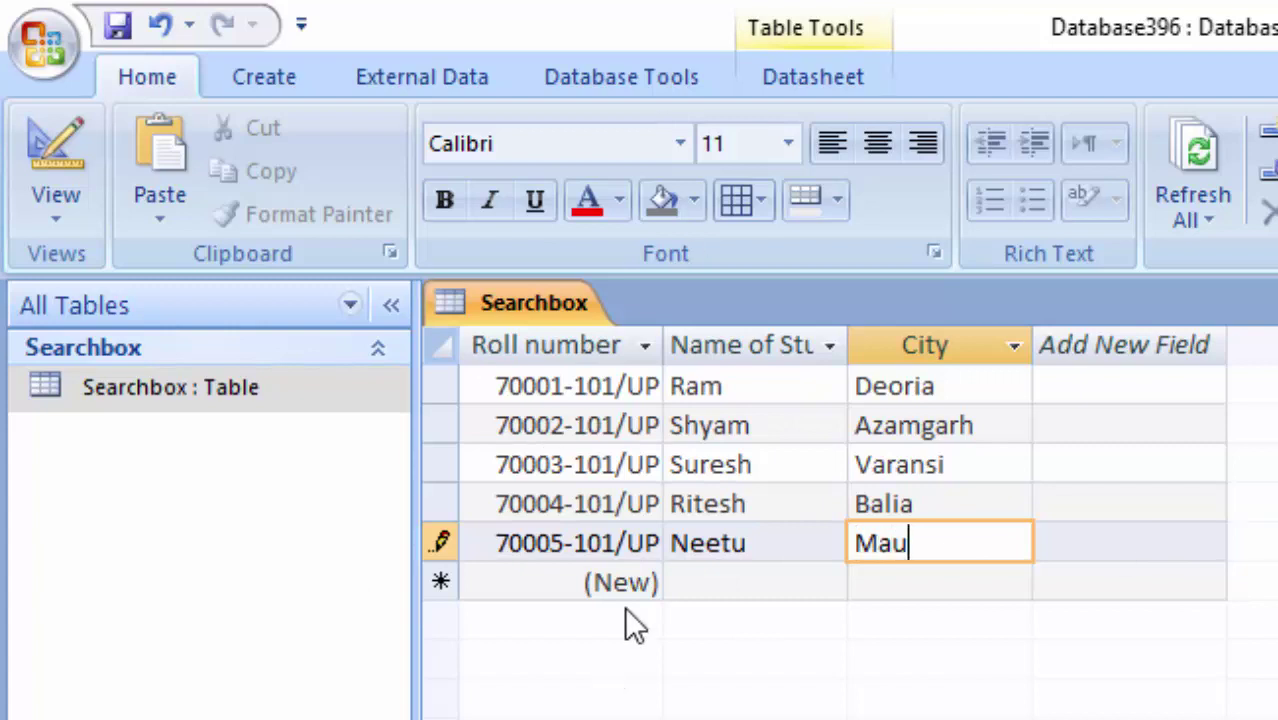
left_click(680, 586)
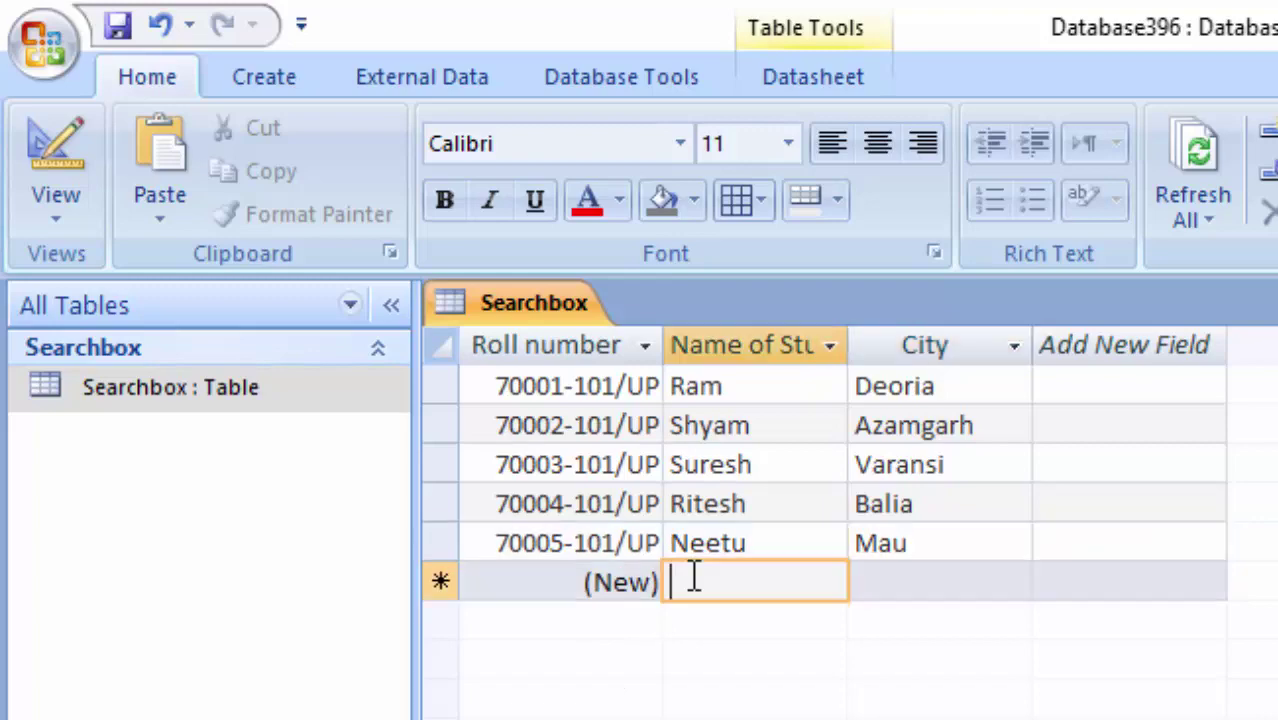
left_click(64, 135)
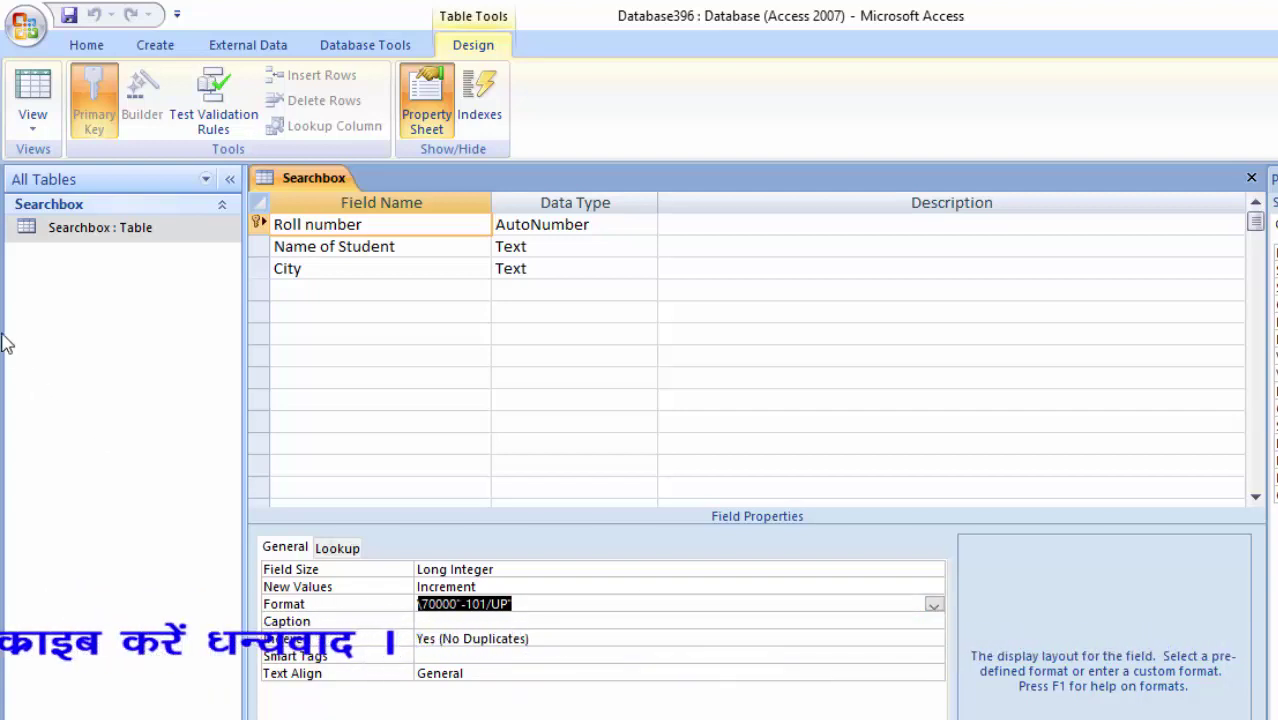
left_click(32, 95)
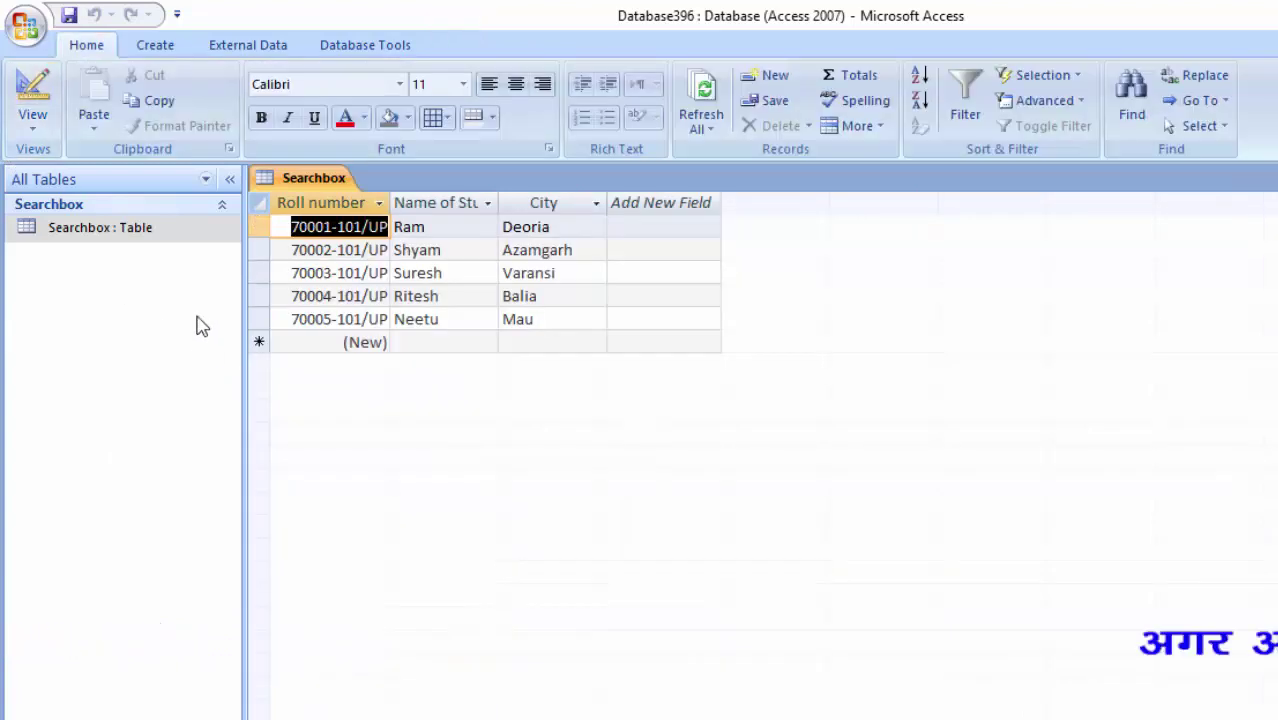
Enter a student from Deoria as record 70006-101/UP and save the Searchbox table.
left_click(441, 342)
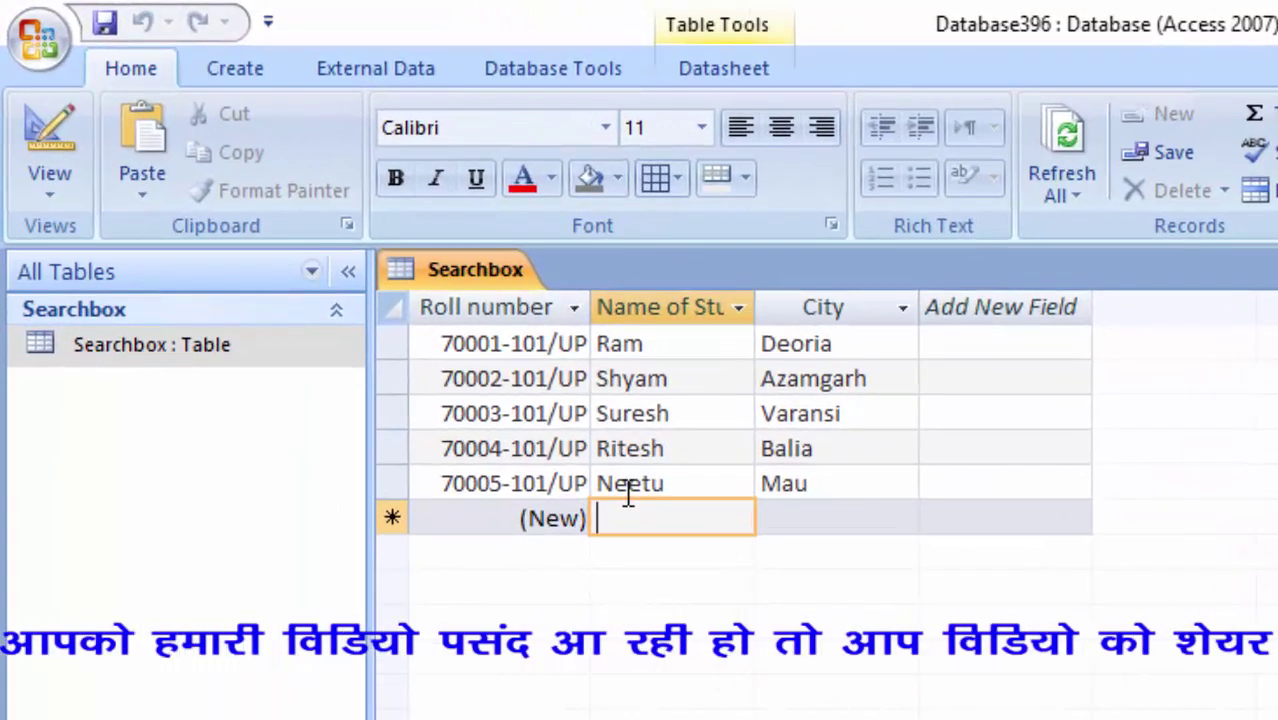
type("Esha")
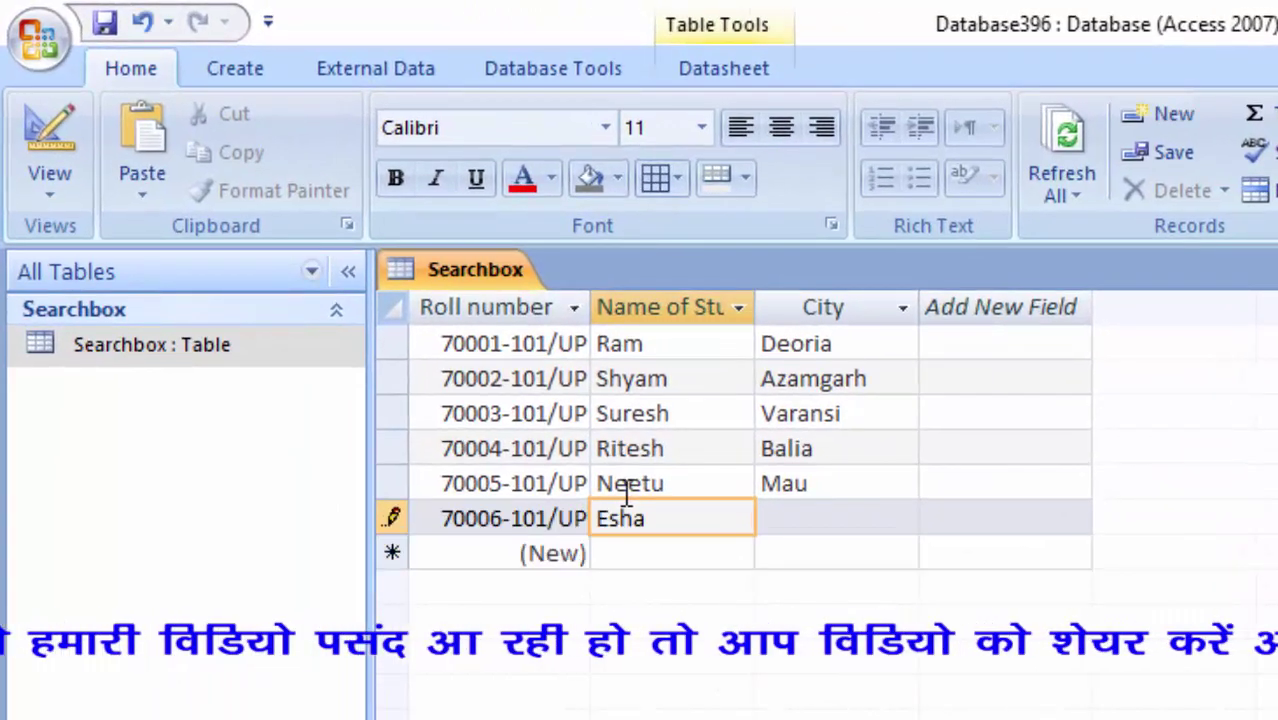
key("Tab")
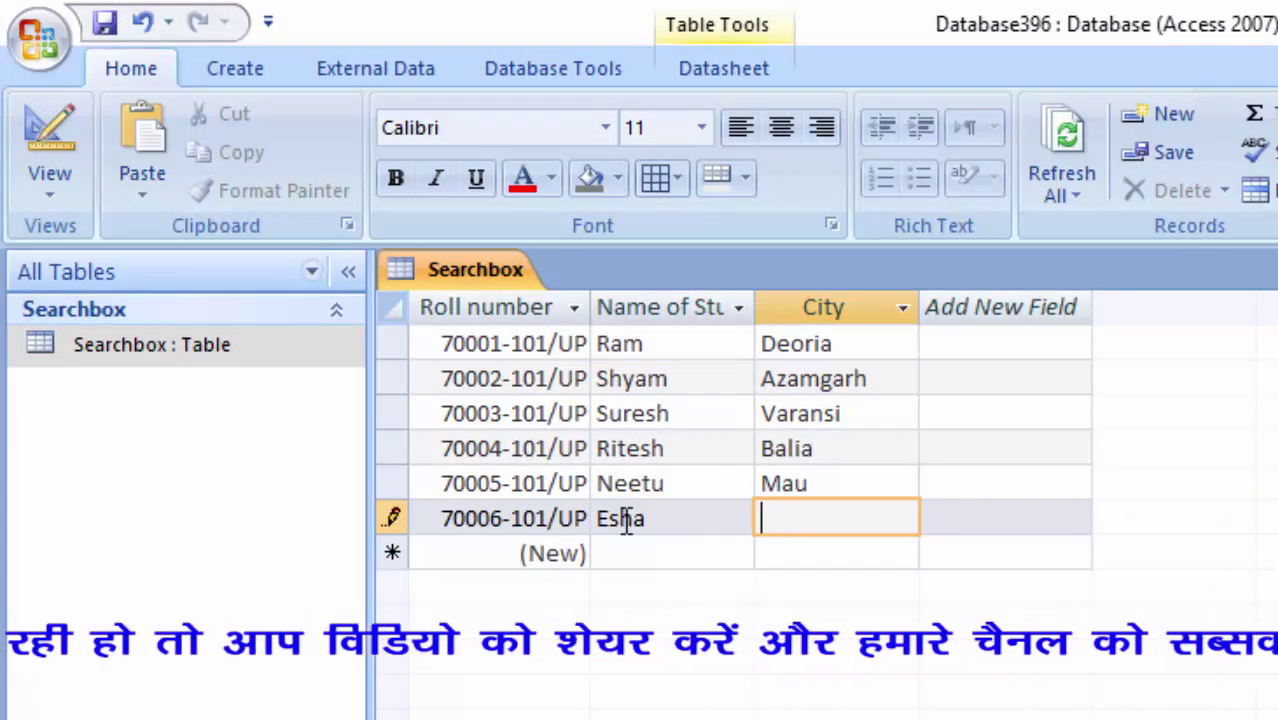
type("Deoria")
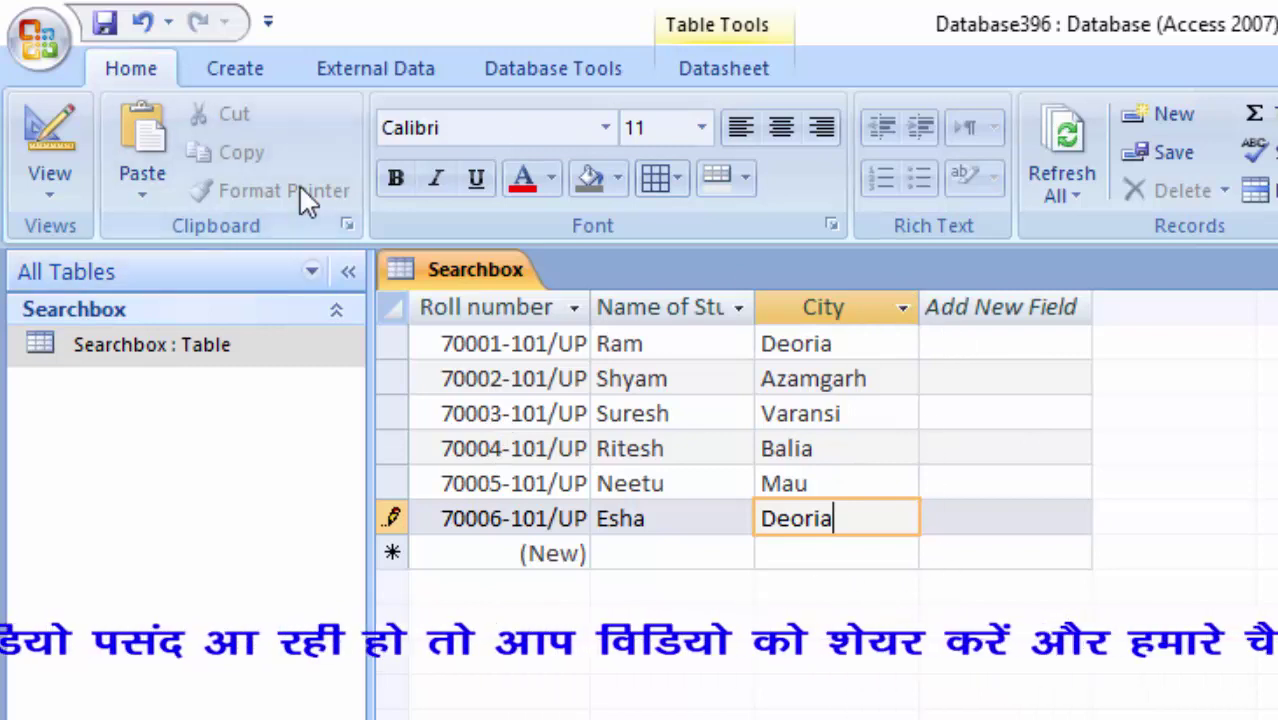
left_click(106, 23)
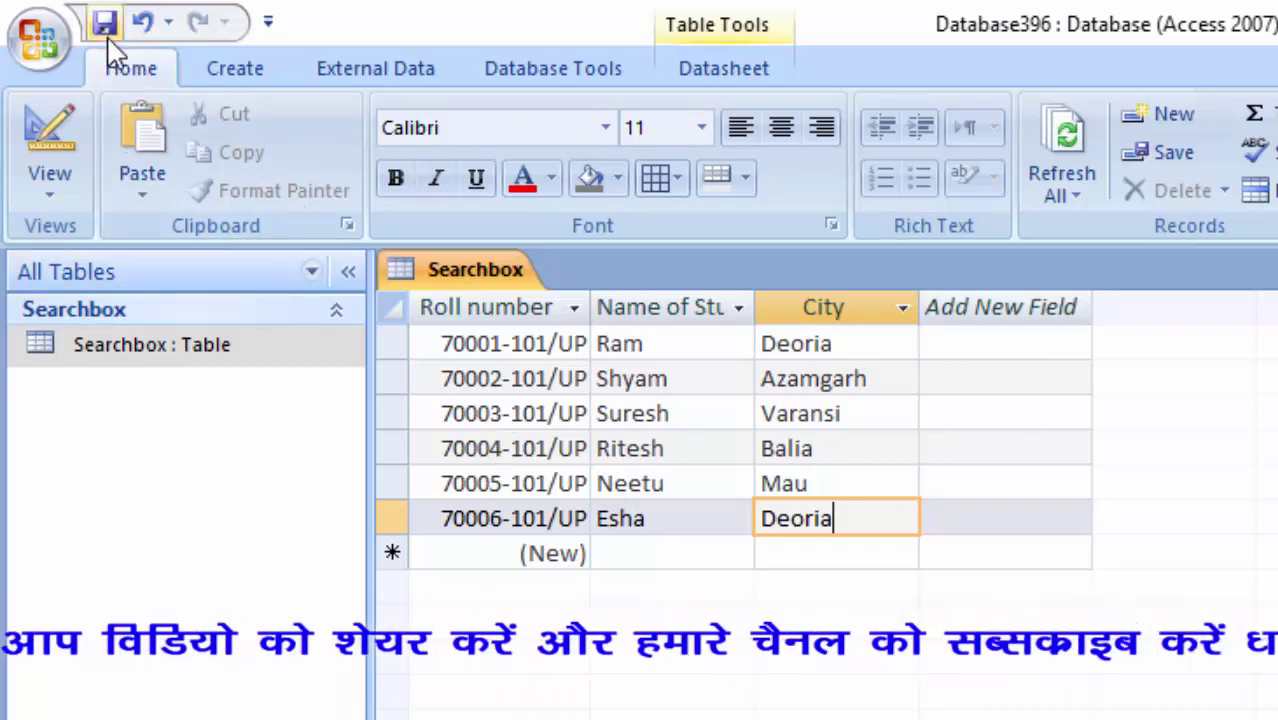